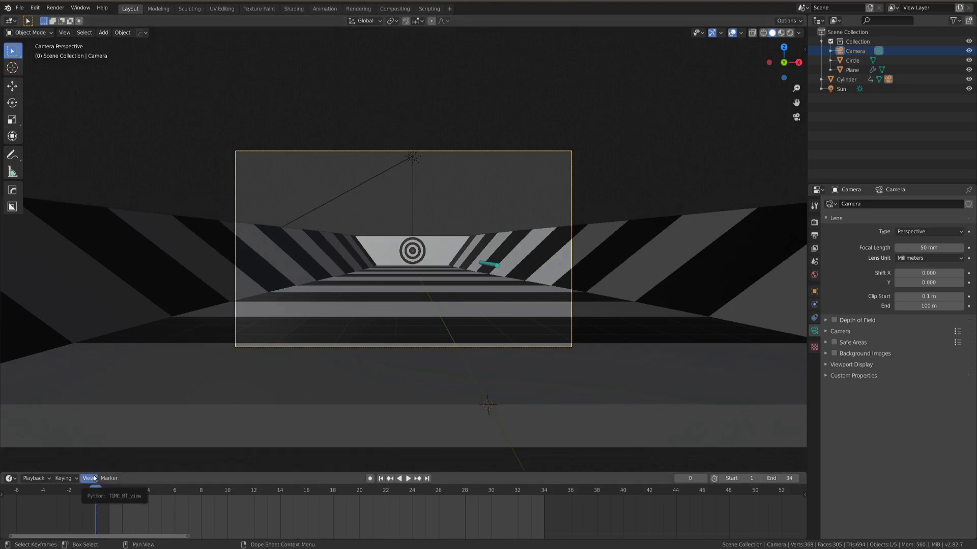
Play and scrub through the animation in camera view, then return to frame 1.
{"action": "key", "text": "Escape"}
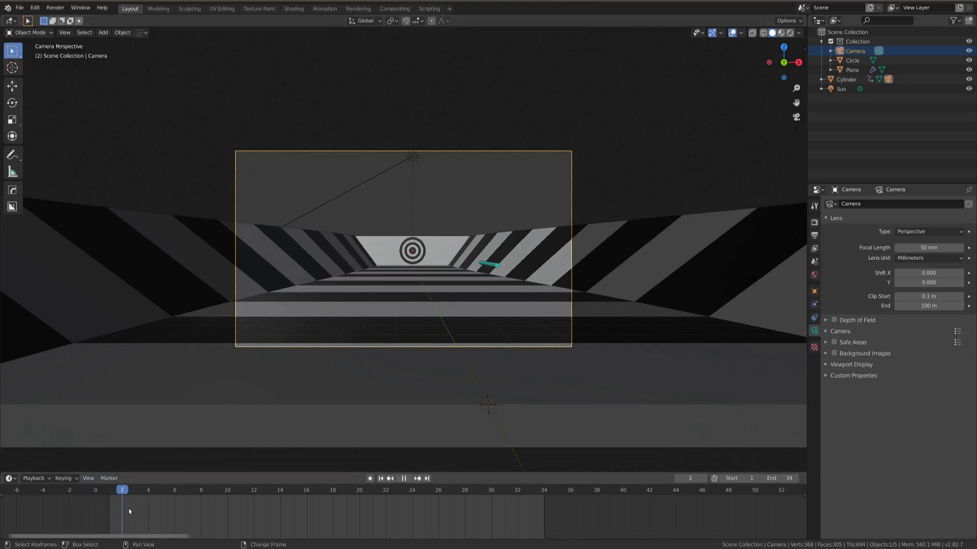
{"action": "key", "text": "space"}
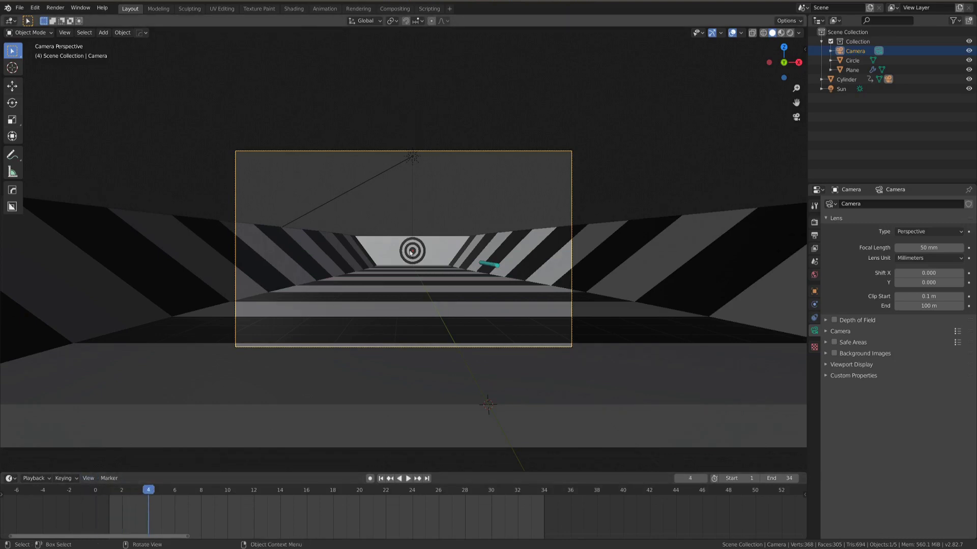
{"action": "left_click_drag", "start_coordinate": [147, 505], "coordinate": [340, 496]}
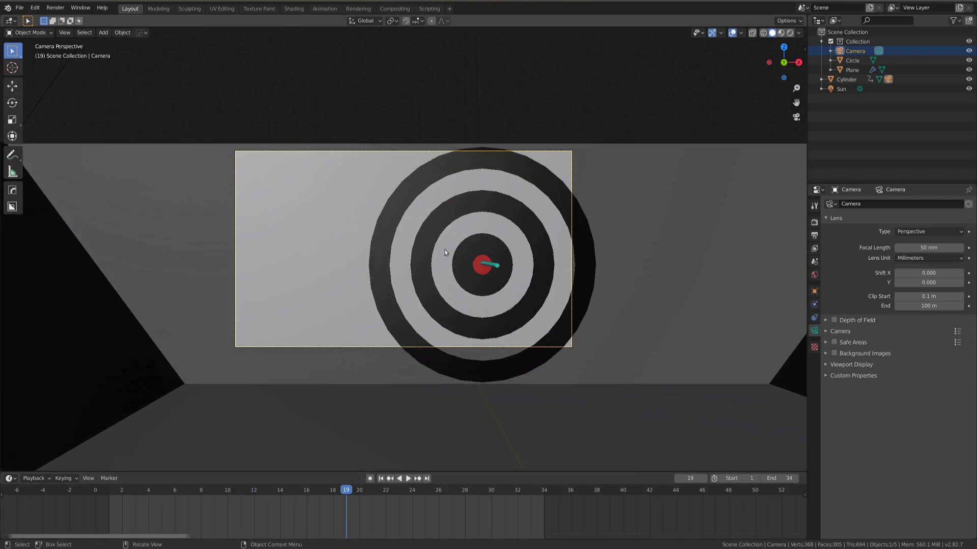
{"action": "left_click_drag", "start_coordinate": [204, 512], "coordinate": [128, 514]}
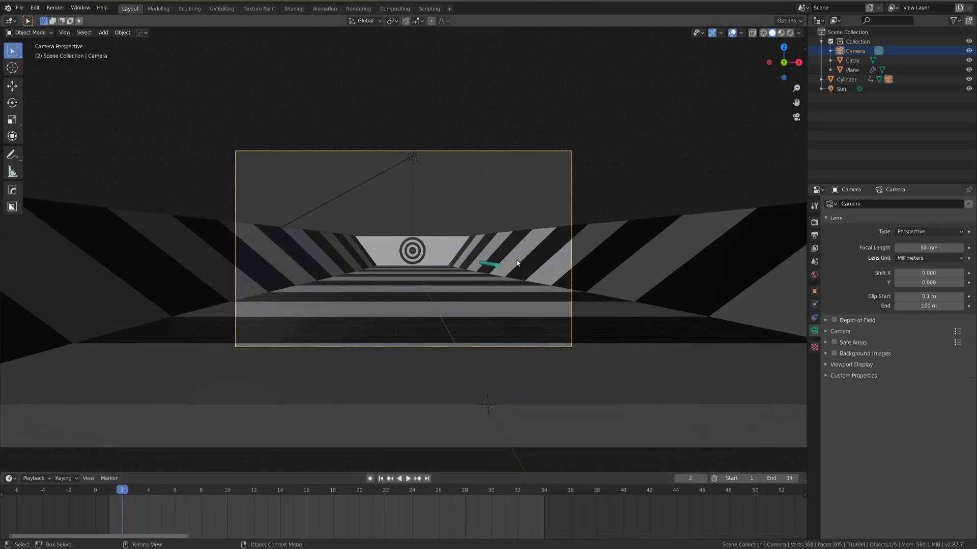
{"action": "key", "text": "Left"}
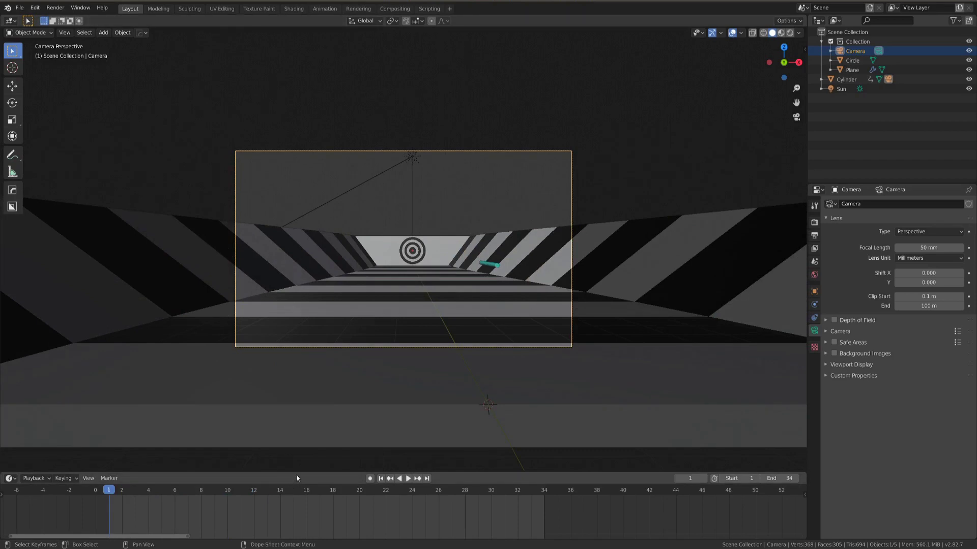
Enlarge the timeline area, split it in two, and turn the new area into a Graph Editor.
{"action": "left_click_drag", "start_coordinate": [293, 472], "coordinate": [683, 377]}
{"action": "left_click_drag", "start_coordinate": [802, 385], "coordinate": [392, 400]}
{"action": "left_click", "coordinate": [399, 390]}
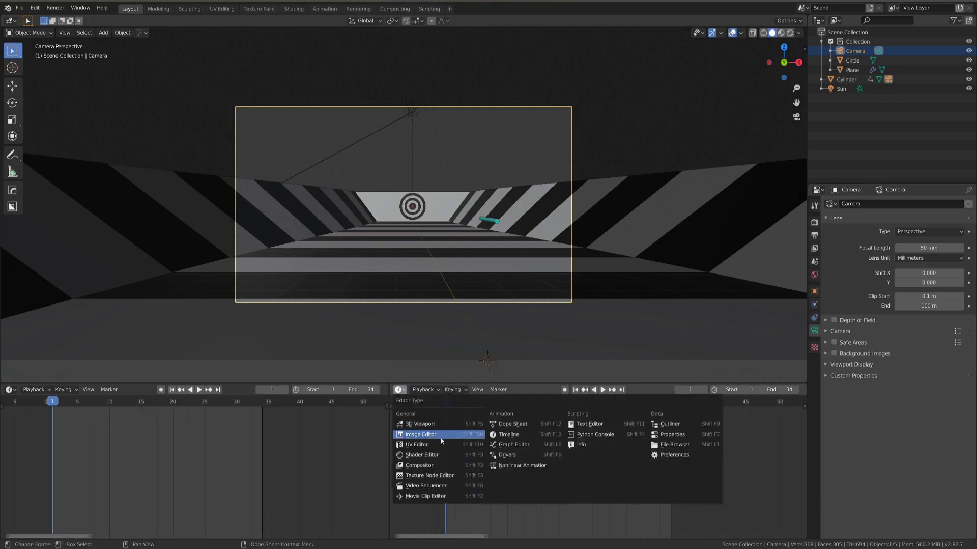
{"action": "left_click", "coordinate": [506, 445]}
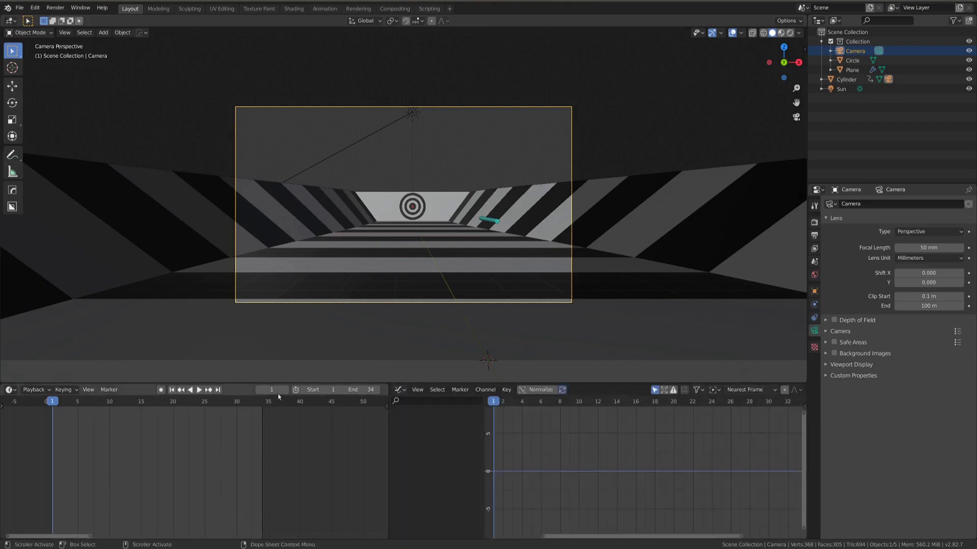
Select the cylinder and check on which frames its movement keyframes start and end.
{"action": "left_click", "coordinate": [496, 225]}
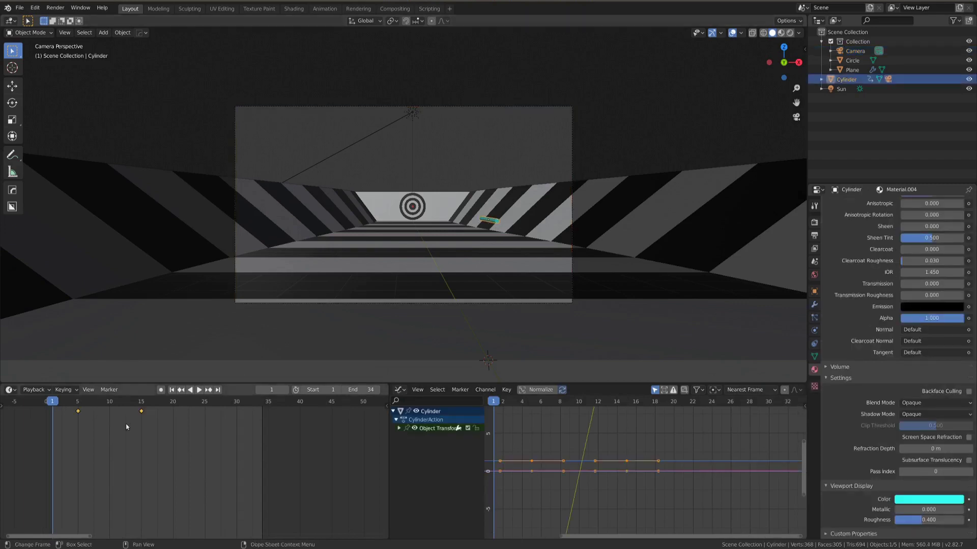
{"action": "middle_click_drag", "start_coordinate": [127, 425], "coordinate": [212, 427]}
{"action": "scroll", "coordinate": [213, 427], "scroll_direction": "up", "scroll_amount": 3}
{"action": "middle_click_drag", "start_coordinate": [130, 416], "coordinate": [168, 410]}
{"action": "key", "text": "space"}
{"action": "left_click_drag", "start_coordinate": [195, 418], "coordinate": [159, 426]}
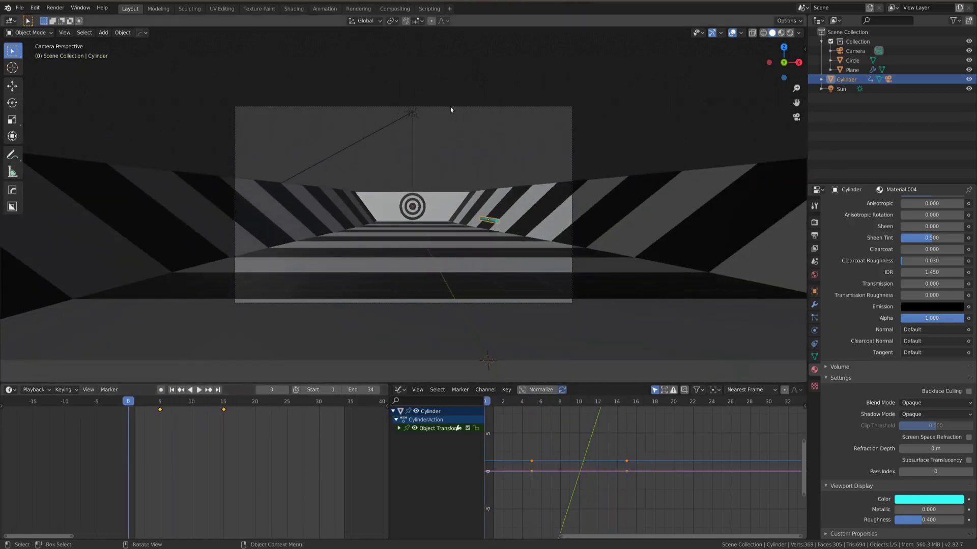
Insert a rotation keyframe on the camera at frame 0.
{"action": "left_click", "coordinate": [450, 107]}
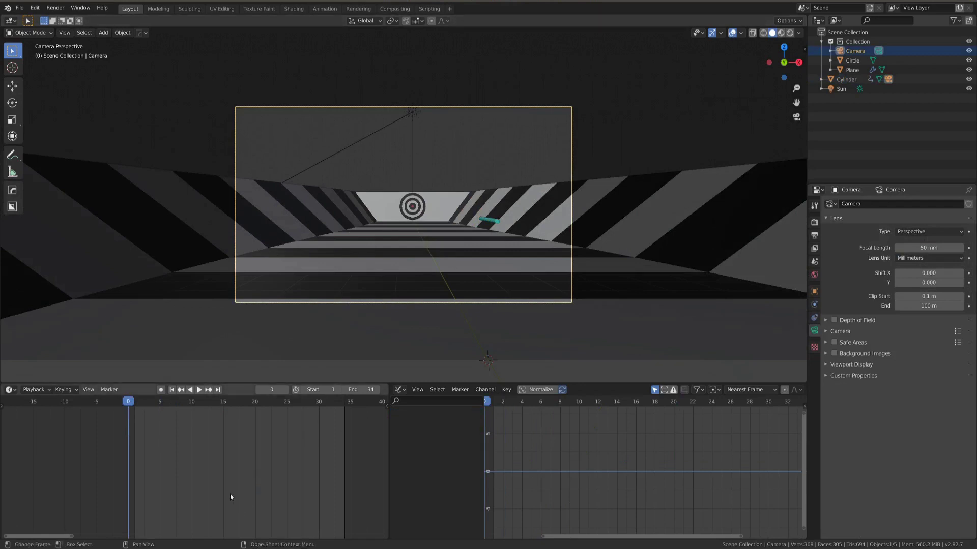
{"action": "key", "text": "i"}
{"action": "left_click", "coordinate": [374, 203]}
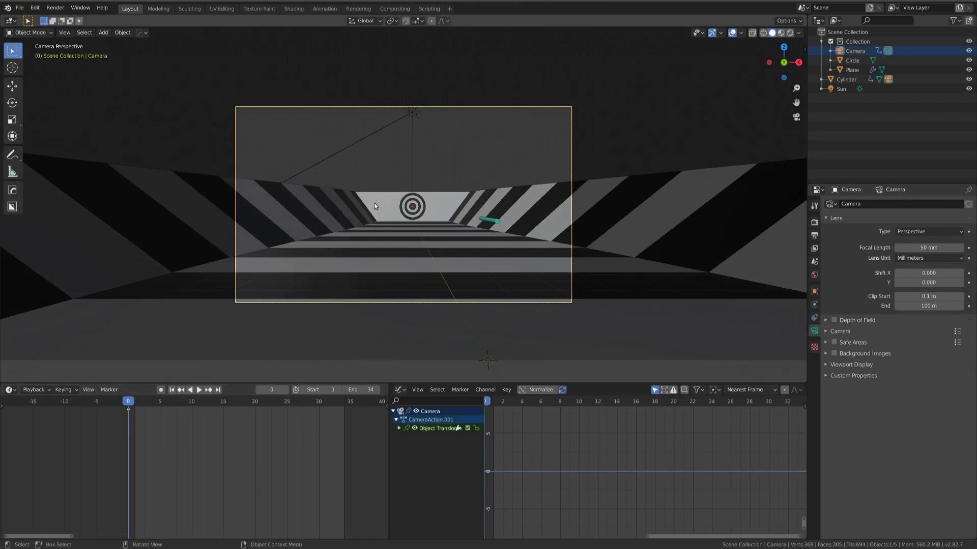
{"action": "key", "text": "KP_0"}
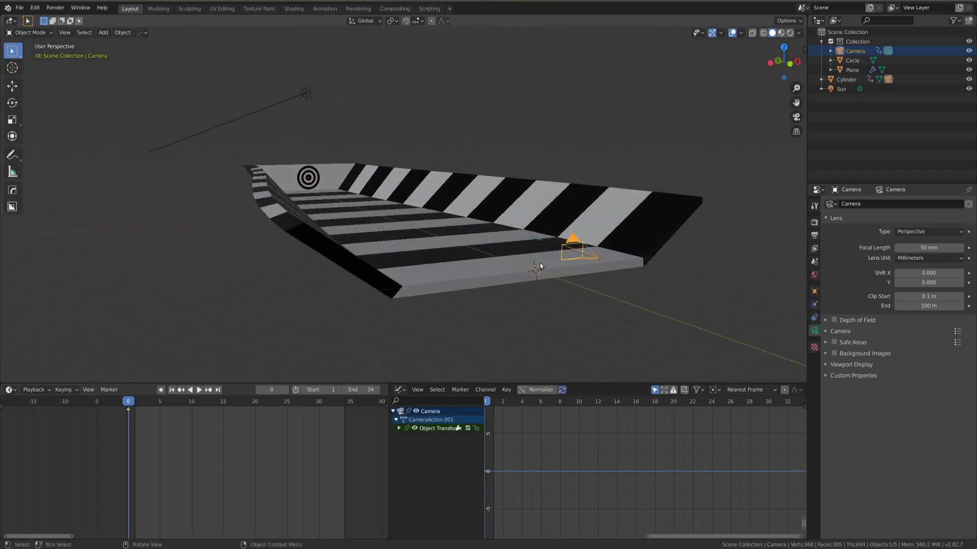
{"action": "key", "text": "KP_0"}
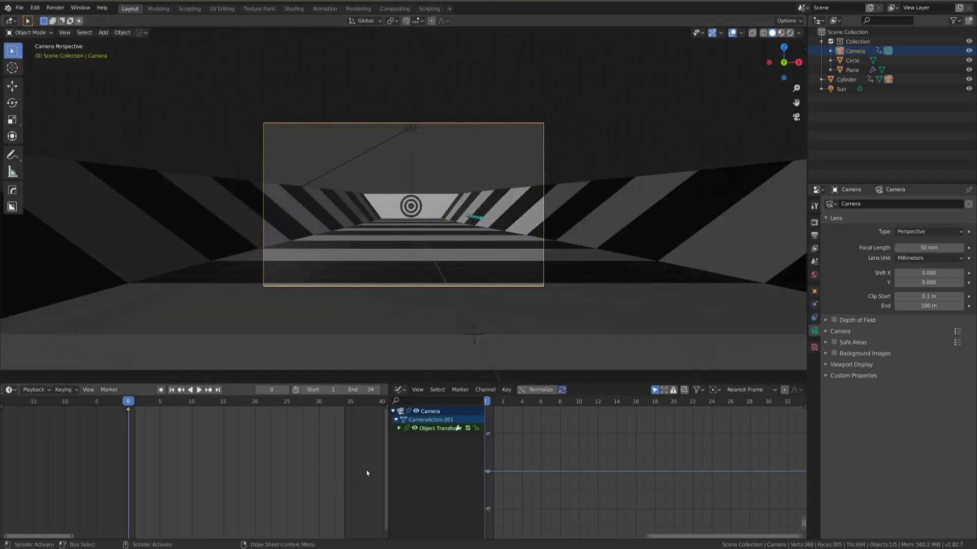
Add a Noise modifier to the camera's X Euler Rotation curve.
{"action": "left_click", "coordinate": [399, 429]}
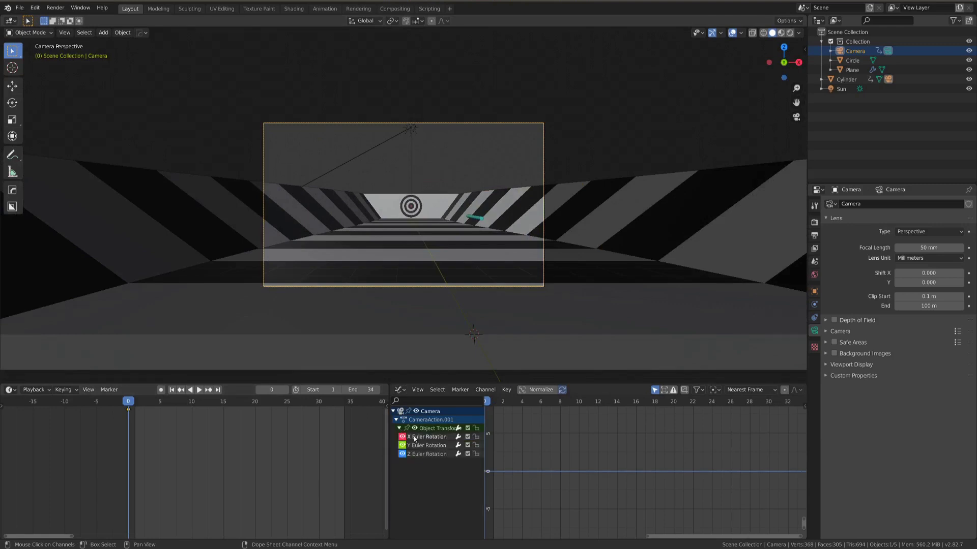
{"action": "middle_click_drag", "start_coordinate": [783, 467], "coordinate": [767, 455]}
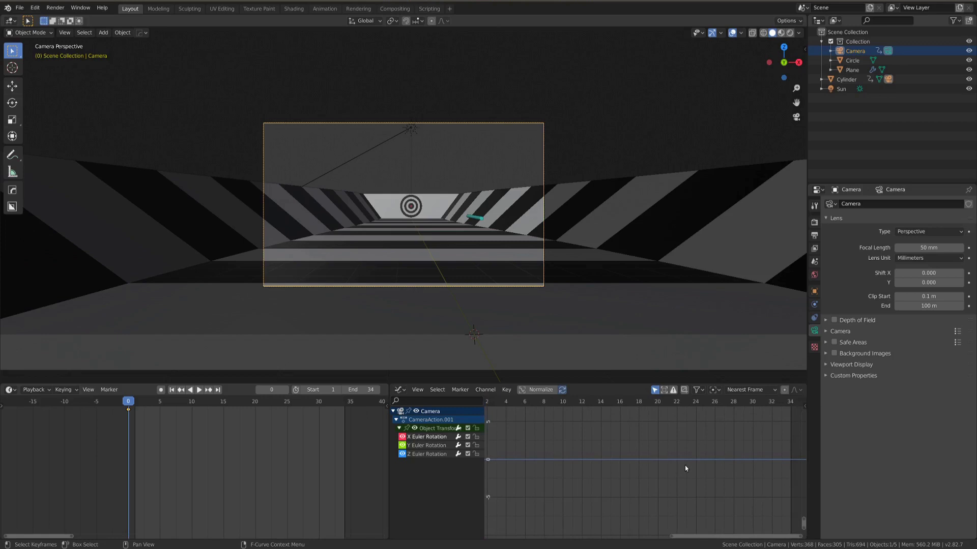
{"action": "key", "text": "n"}
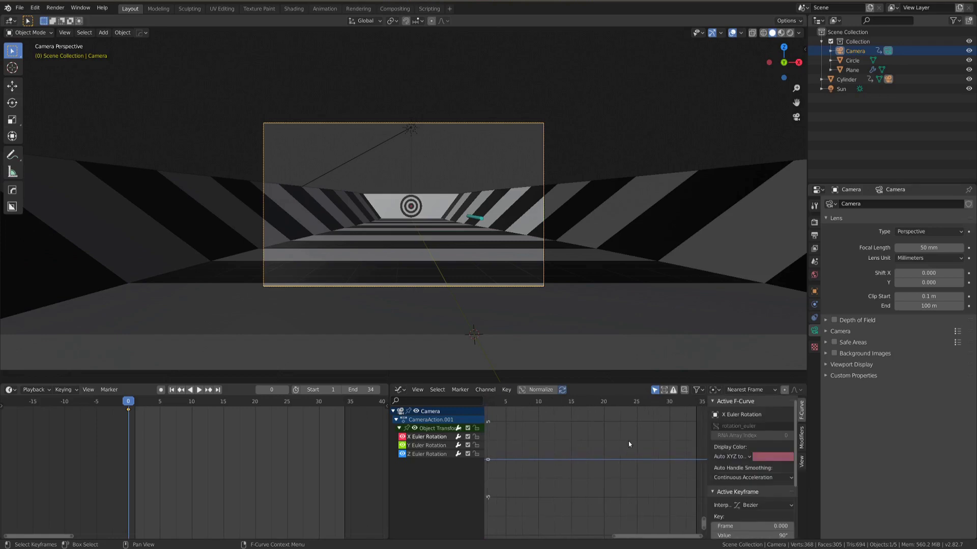
{"action": "left_click", "coordinate": [802, 439]}
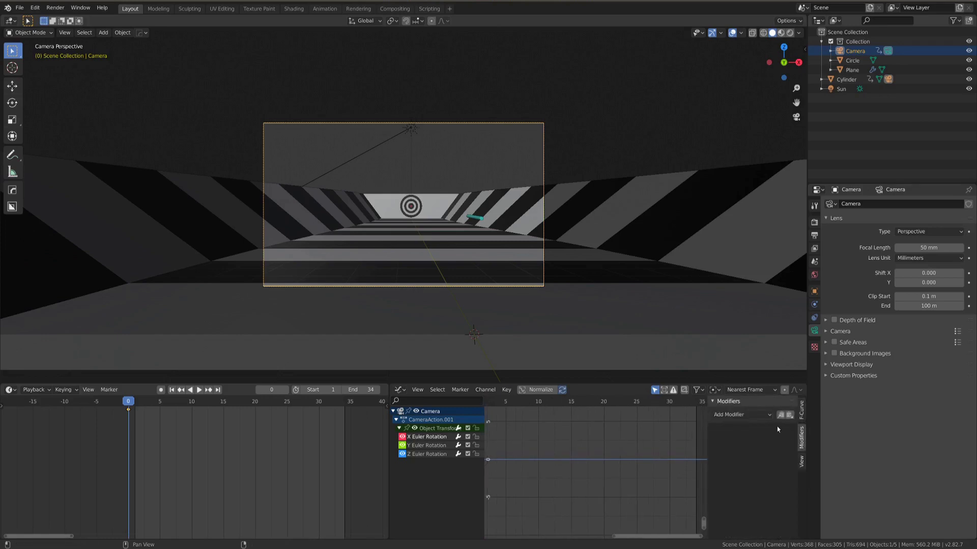
{"action": "left_click", "coordinate": [742, 415]}
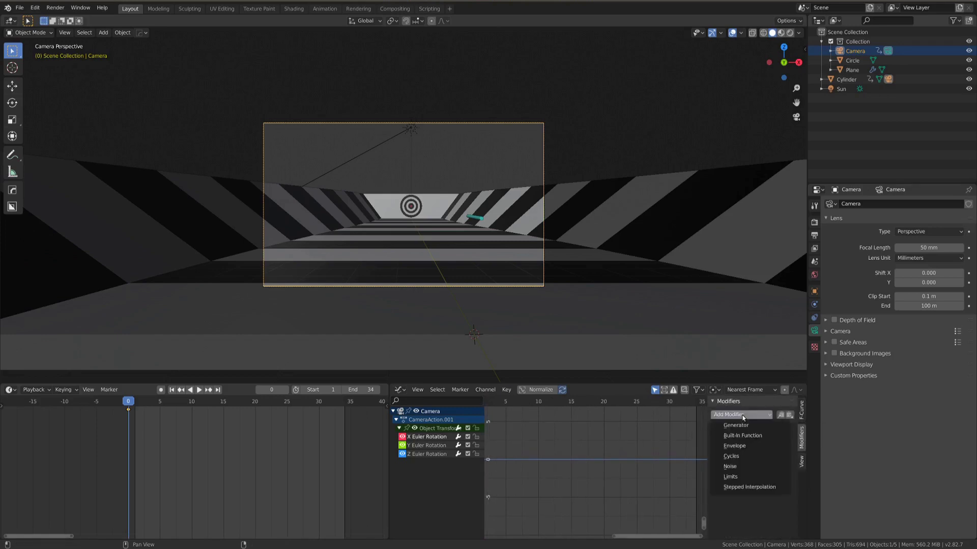
{"action": "left_click", "coordinate": [740, 466]}
{"action": "scroll", "coordinate": [563, 445], "scroll_direction": "down", "scroll_amount": 13}
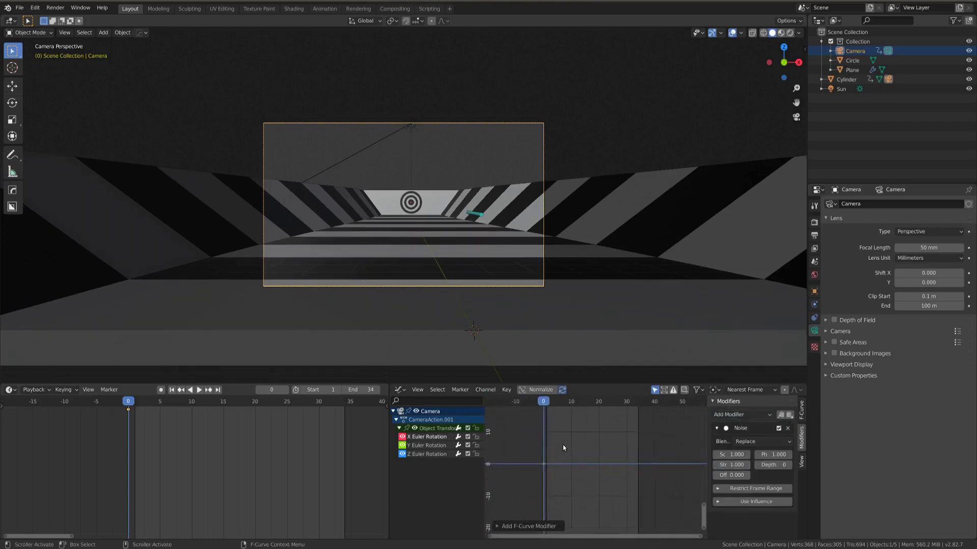
{"action": "middle_click_drag", "start_coordinate": [563, 445], "coordinate": [551, 417]}
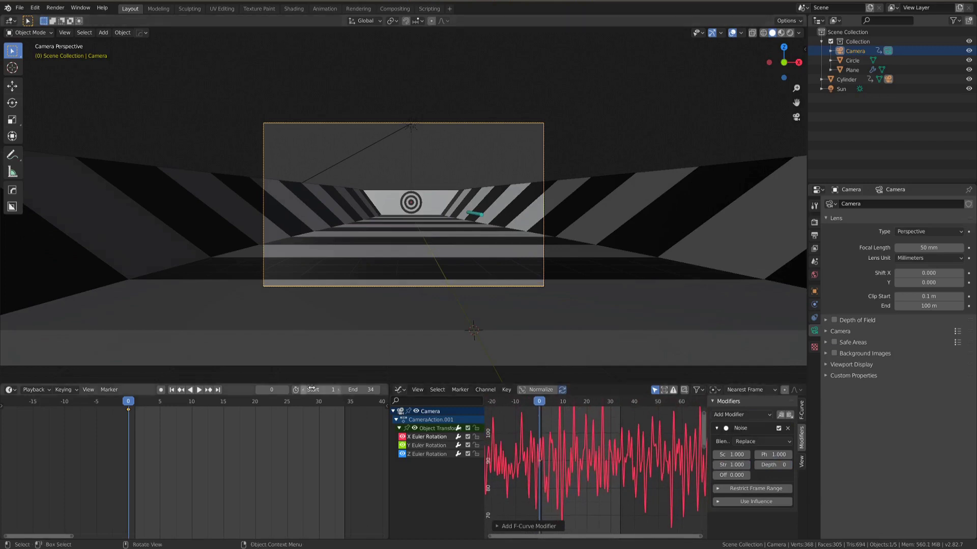
Play the animation to preview the camera shake produced by the noise.
{"action": "key", "text": "space"}
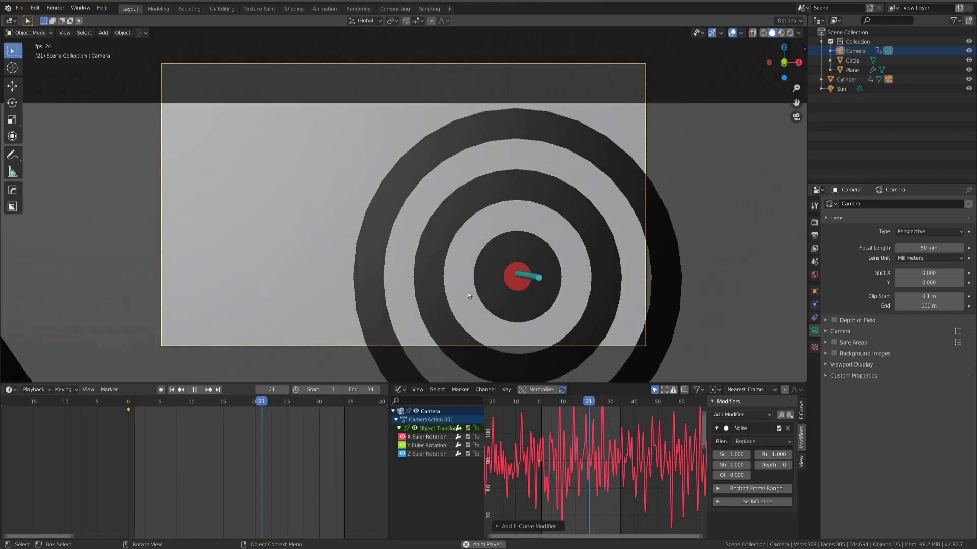
{"action": "key", "text": "Escape"}
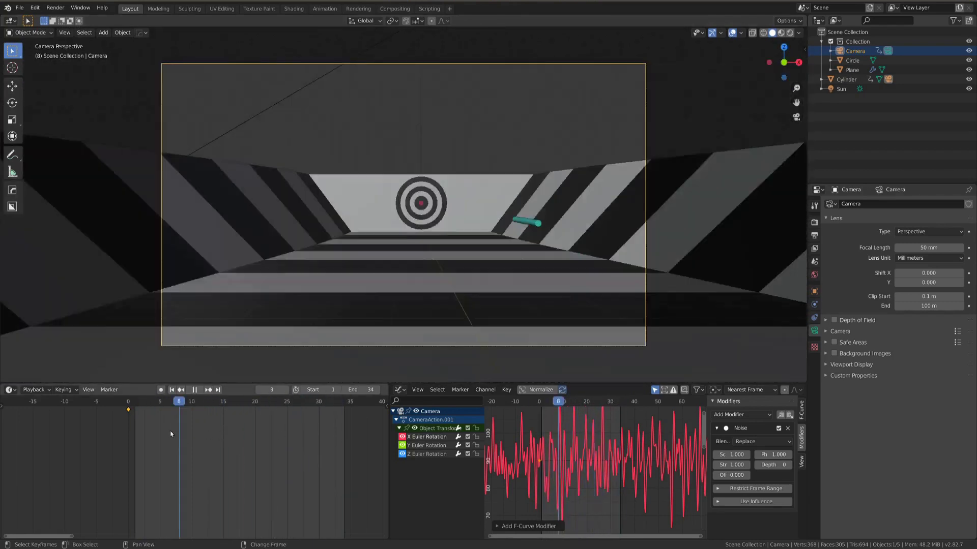
{"action": "scroll", "coordinate": [636, 476], "scroll_direction": "down", "scroll_amount": 1}
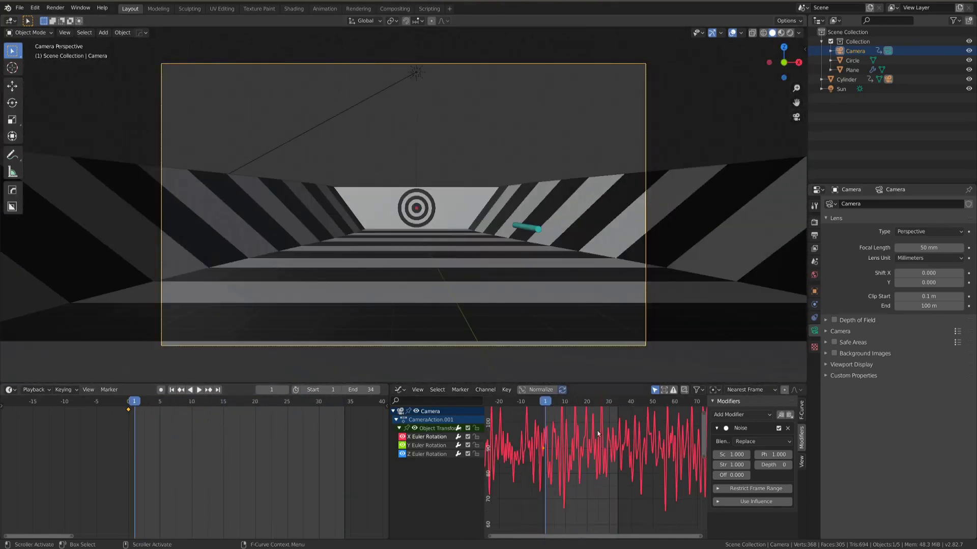
Restrict the noise modifier's frame range to start at 5 and end at 15, and preview the animation.
{"action": "left_click", "coordinate": [737, 488]}
{"action": "key", "text": "Home"}
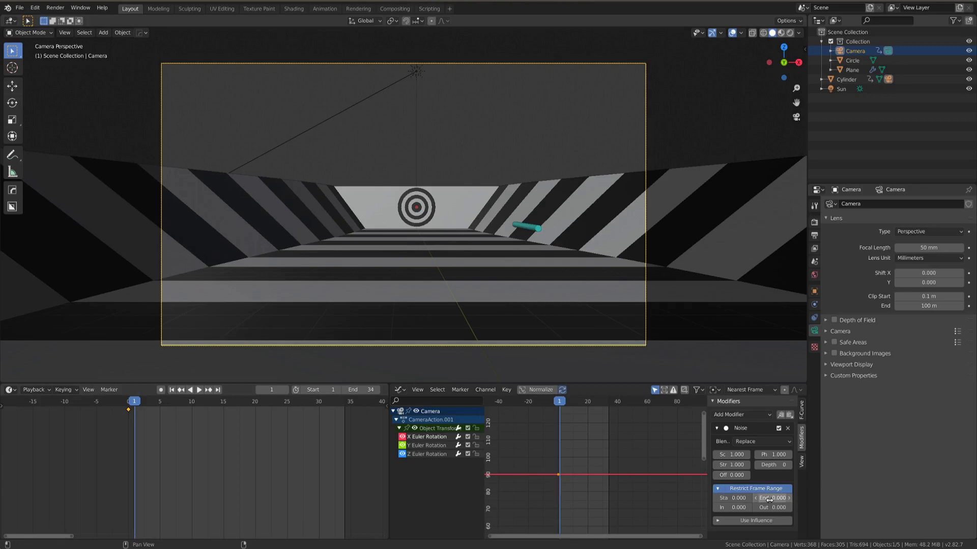
{"action": "left_click", "coordinate": [734, 499]}
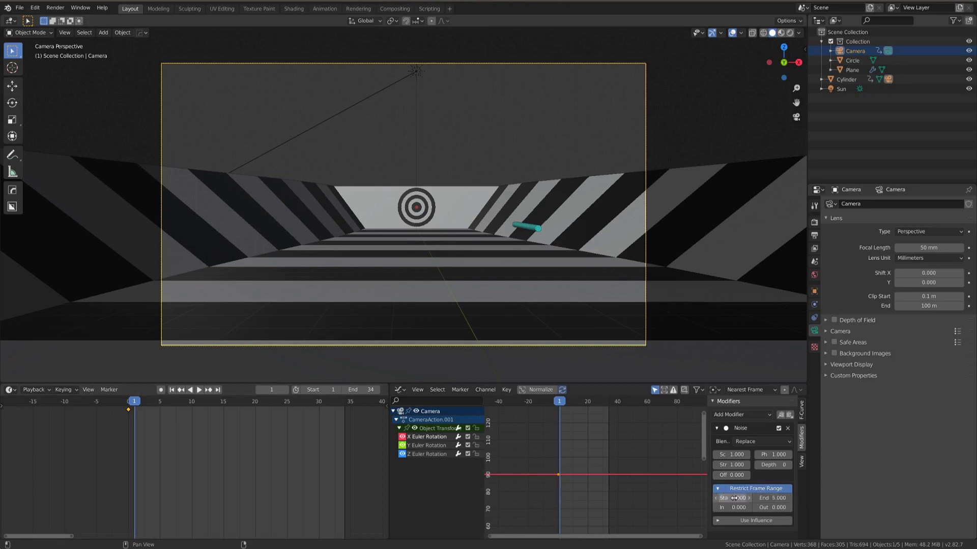
{"action": "left_click", "coordinate": [762, 498]}
{"action": "type", "text": "15"}
{"action": "key", "text": "Return"}
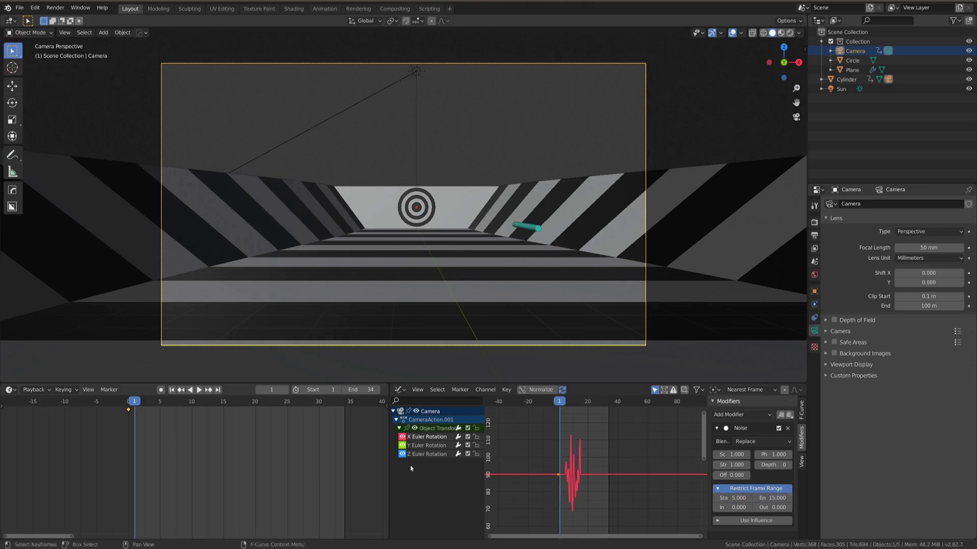
{"action": "key", "text": "Home"}
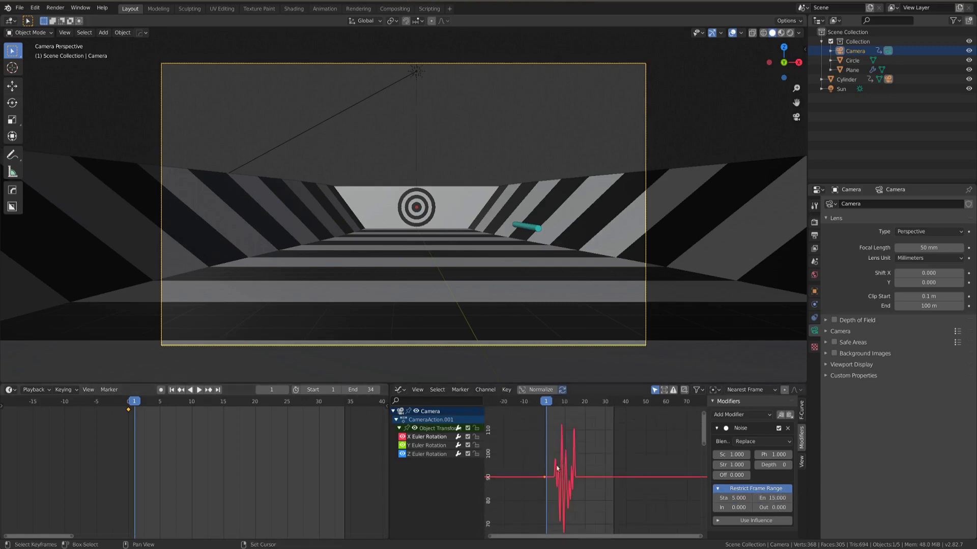
{"action": "key", "text": "space"}
{"action": "key", "text": "space"}
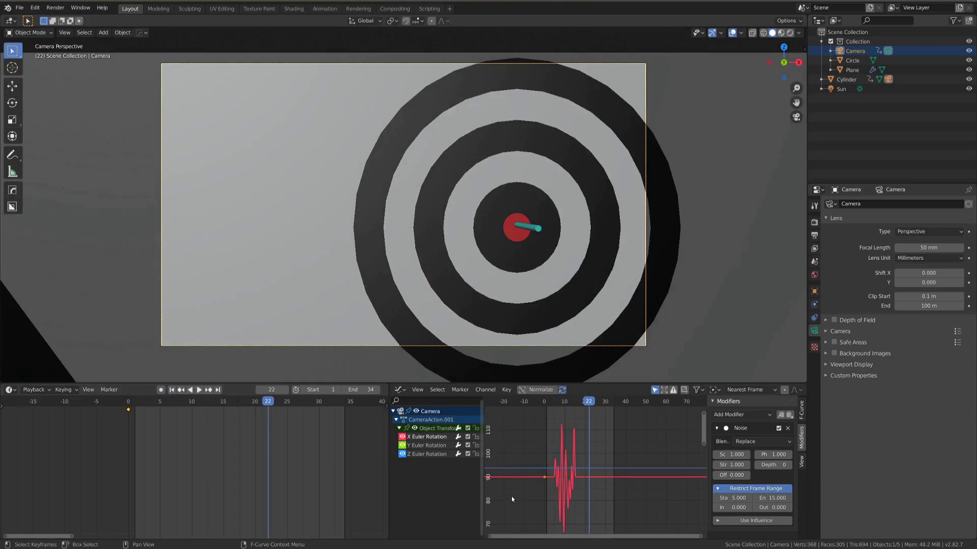
Set the noise modifier's strength to 0.300 and scale to 0.790, and preview the animation.
{"action": "right_click_drag", "start_coordinate": [534, 480], "coordinate": [563, 479], "text": "shift"}
{"action": "left_click_drag", "start_coordinate": [707, 459], "coordinate": [654, 464]}
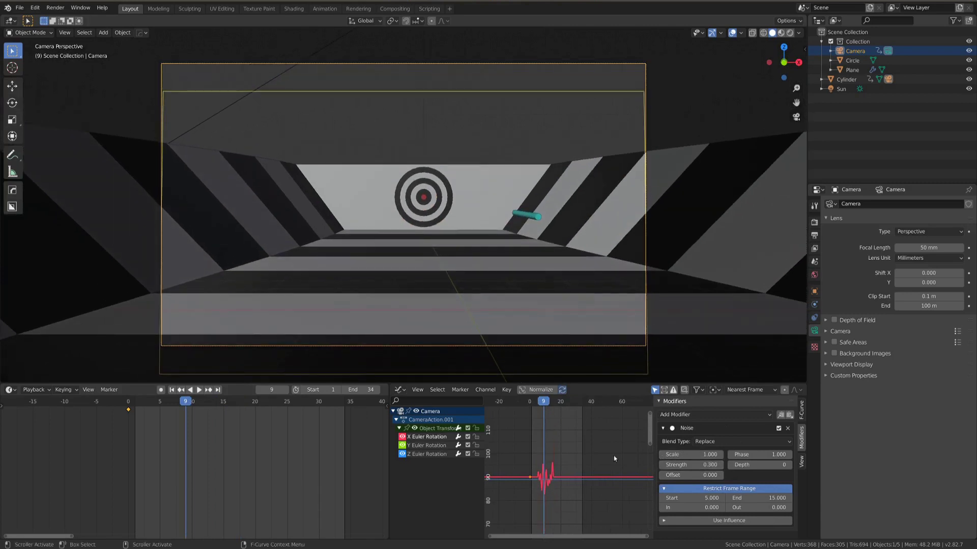
{"action": "scroll", "coordinate": [568, 465], "scroll_direction": "up", "scroll_amount": 9}
{"action": "middle_click_drag", "start_coordinate": [560, 466], "coordinate": [622, 460]}
{"action": "mouse_move", "coordinate": [694, 456]}
{"action": "left_mouse_down"}
{"action": "mouse_move", "coordinate": [753, 457]}
{"action": "mouse_move", "coordinate": [684, 456]}
{"action": "left_mouse_up"}
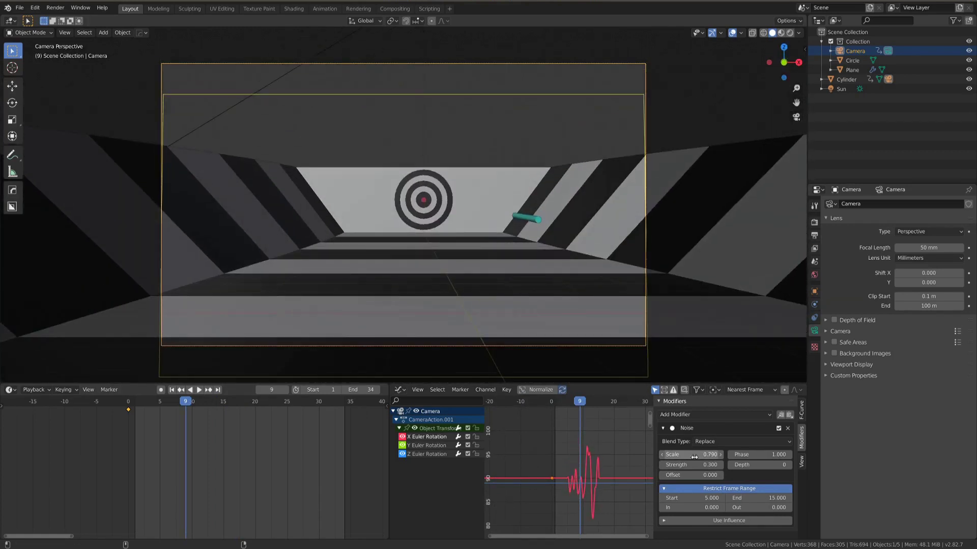
{"action": "key", "text": "space"}
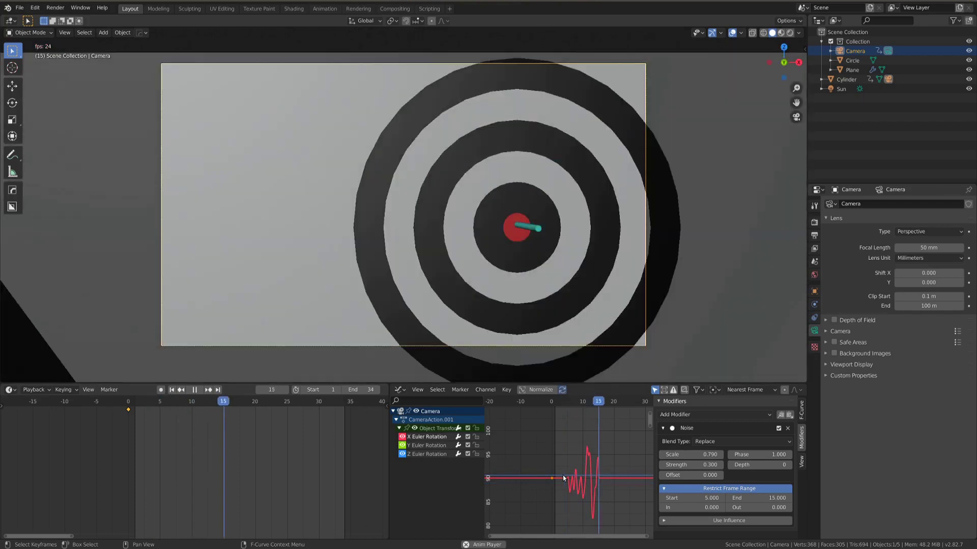
{"action": "key", "text": "space"}
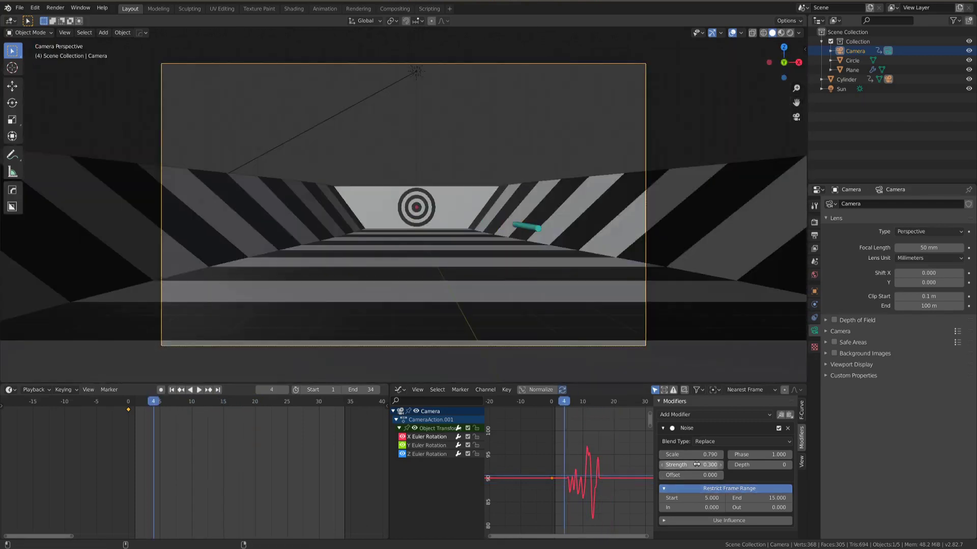
Reduce the noise modifier's strength to 0.160 and play the animation to inspect the shake.
{"action": "left_click_drag", "start_coordinate": [696, 464], "coordinate": [661, 464]}
{"action": "key", "text": "space"}
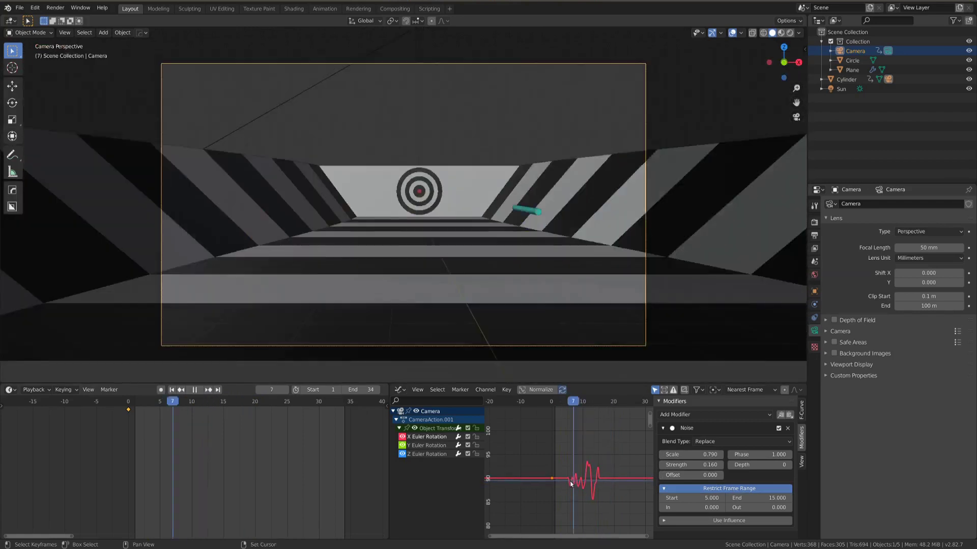
{"action": "key", "text": "Escape"}
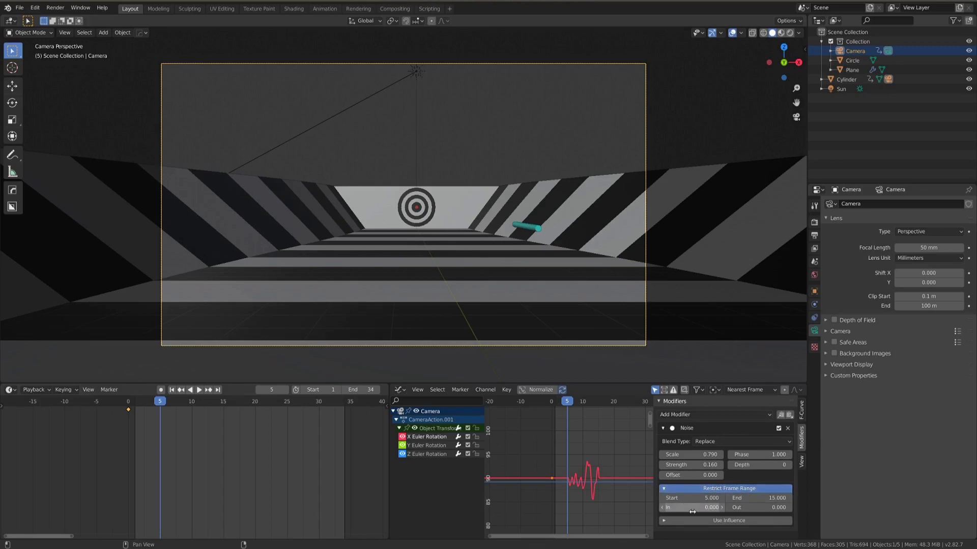
{"action": "scroll", "coordinate": [584, 473], "scroll_direction": "up", "scroll_amount": 5}
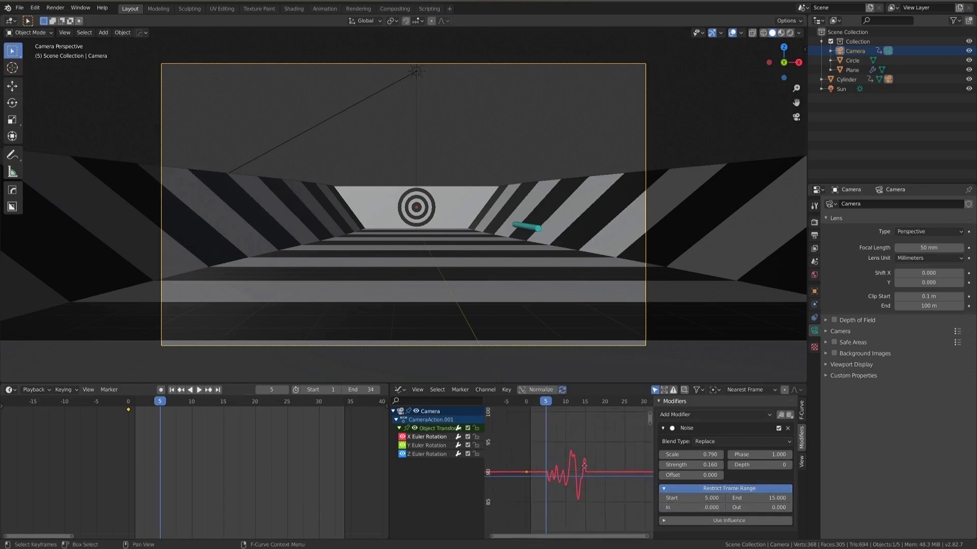
{"action": "middle_click_drag", "start_coordinate": [609, 481], "coordinate": [627, 484]}
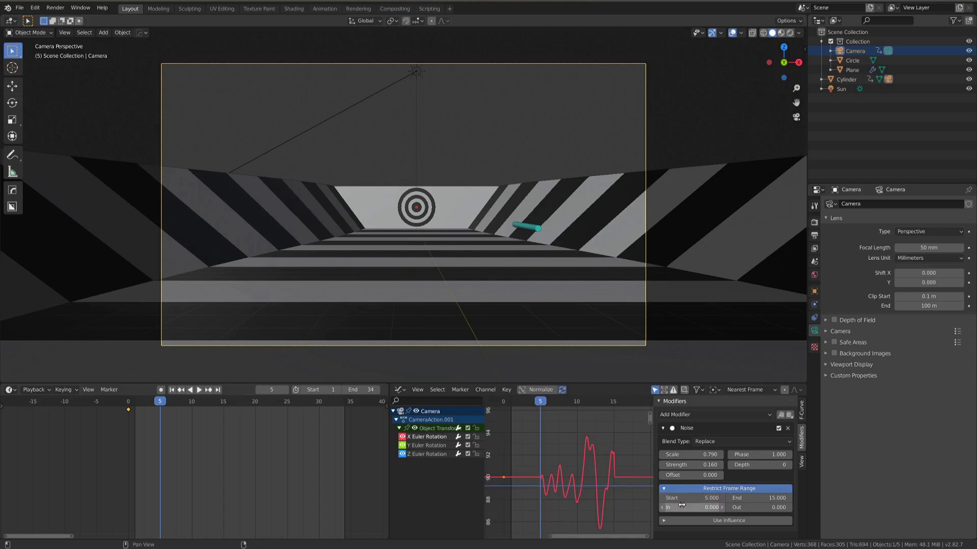
Set the noise modifier's blend in to 7.420 and blend out to 2.480 frames, and preview the animation.
{"action": "mouse_move", "coordinate": [692, 507]}
{"action": "left_mouse_down"}
{"action": "mouse_move", "coordinate": [723, 507]}
{"action": "mouse_move", "coordinate": [689, 507]}
{"action": "left_mouse_up"}
{"action": "mouse_move", "coordinate": [751, 508]}
{"action": "left_mouse_down"}
{"action": "mouse_move", "coordinate": [788, 507]}
{"action": "mouse_move", "coordinate": [751, 508]}
{"action": "left_mouse_up"}
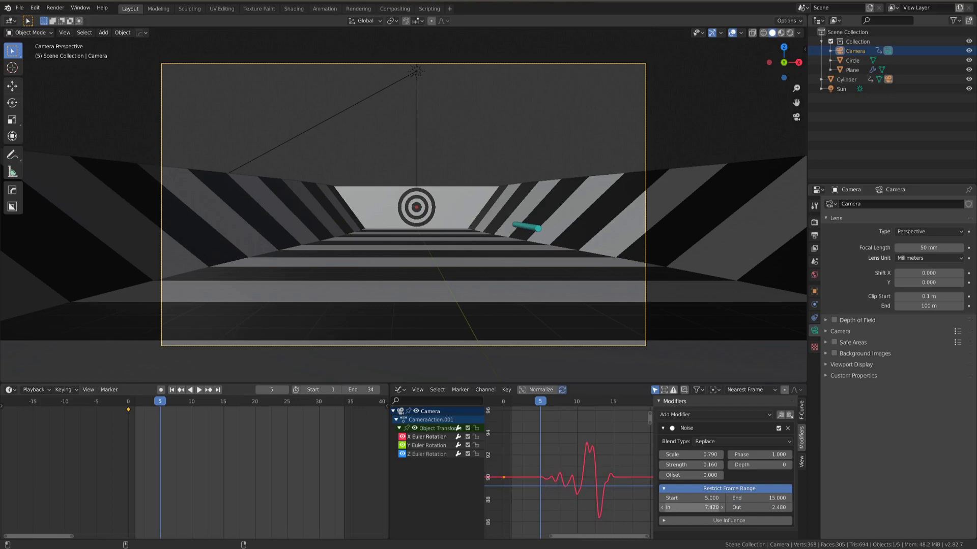
{"action": "key", "text": "space"}
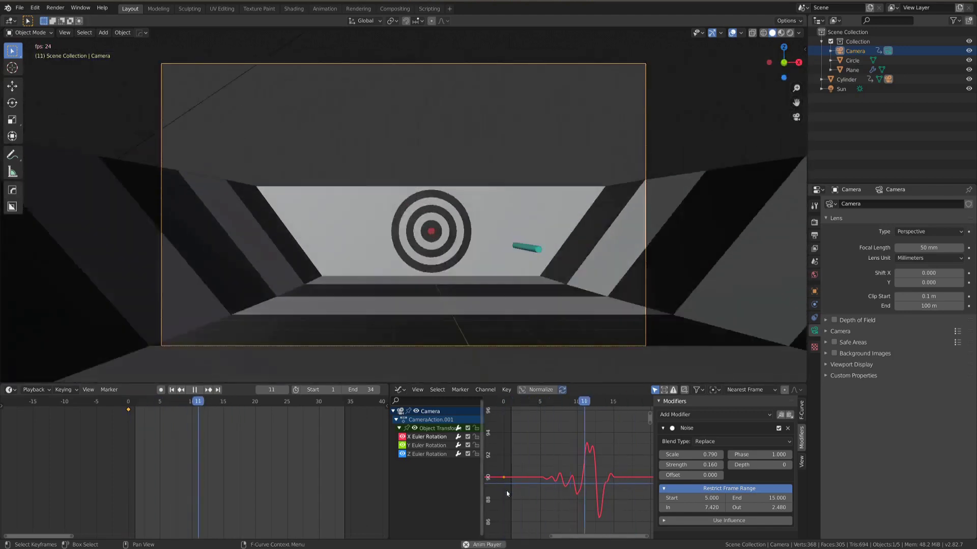
{"action": "key", "text": "Escape"}
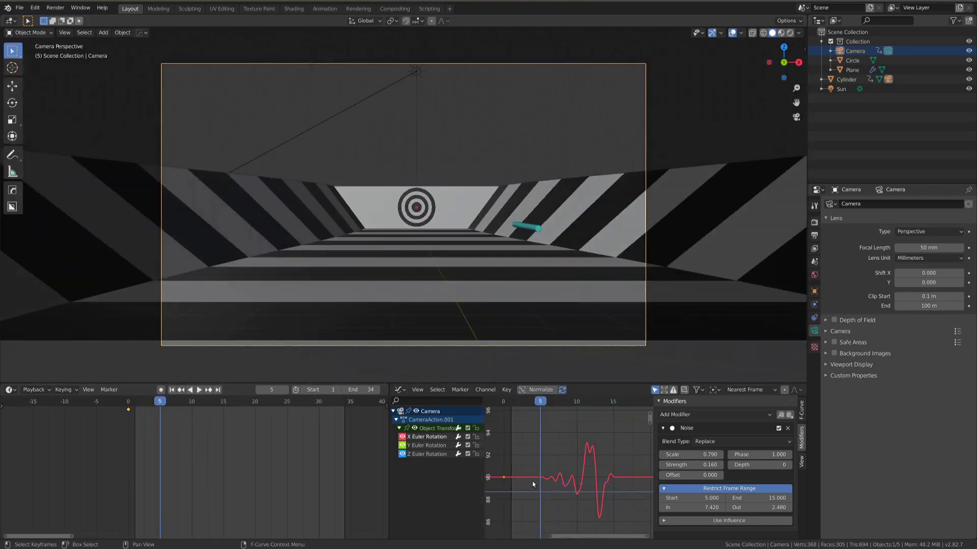
{"action": "key", "text": "space"}
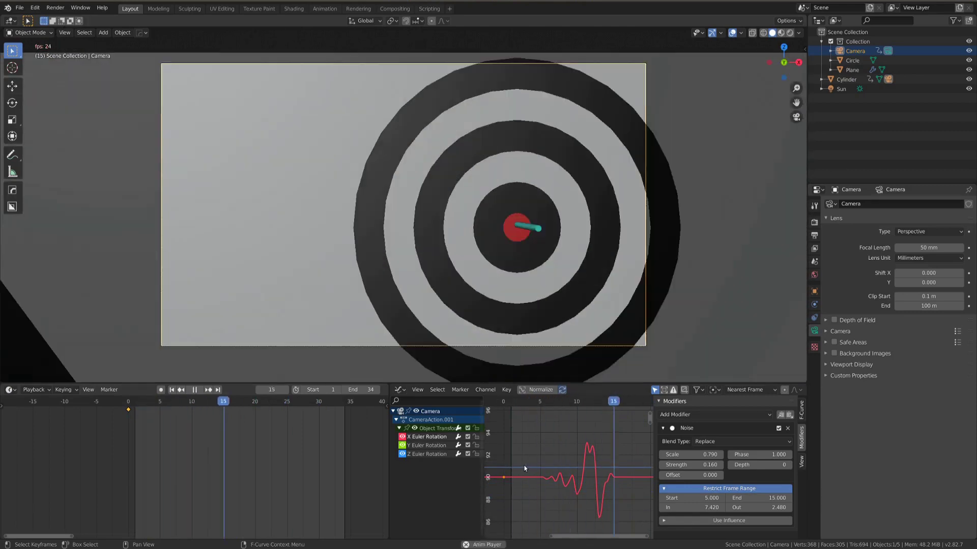
{"action": "key", "text": "space"}
Inspect the whole corridor and the camera from outside at frame 0, and return to the camera view.
{"action": "scroll", "coordinate": [533, 468], "scroll_direction": "down", "scroll_amount": 3}
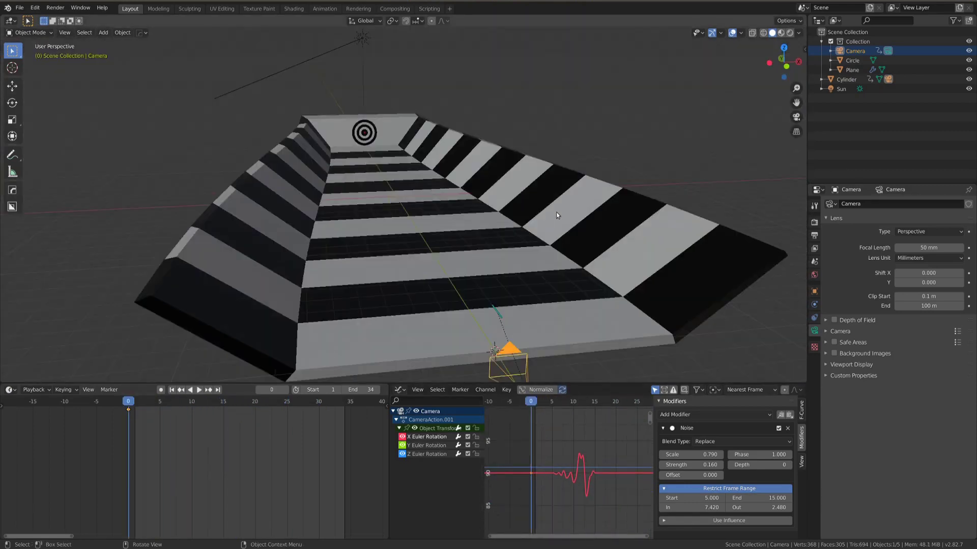
{"action": "scroll", "coordinate": [602, 199], "scroll_direction": "up", "scroll_amount": 2}
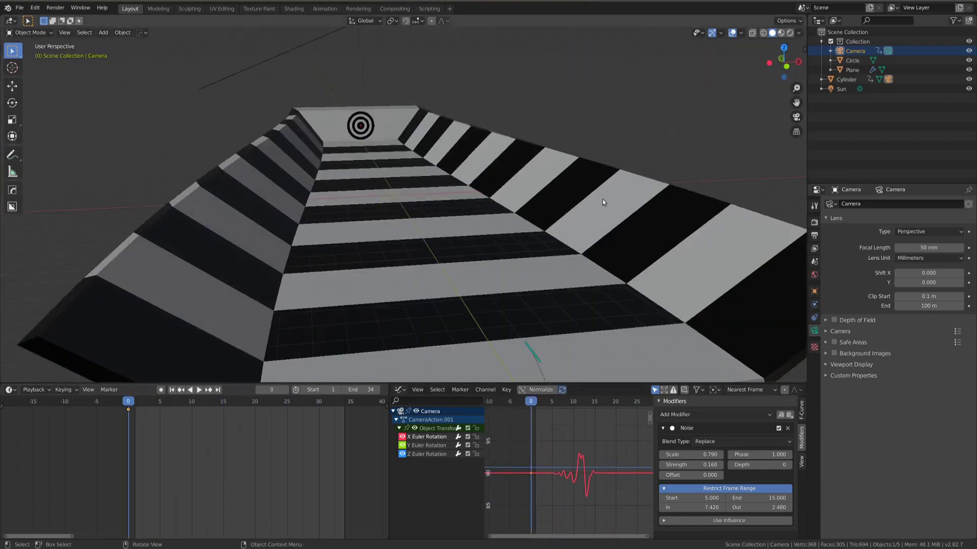
{"action": "scroll", "coordinate": [604, 202], "scroll_direction": "down", "scroll_amount": 3}
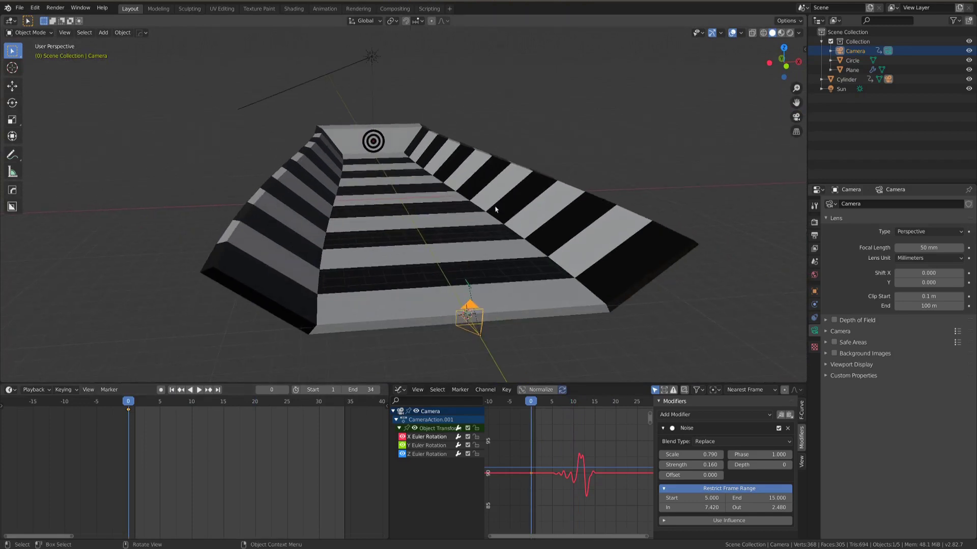
{"action": "middle_click_drag", "start_coordinate": [506, 211], "coordinate": [474, 256]}
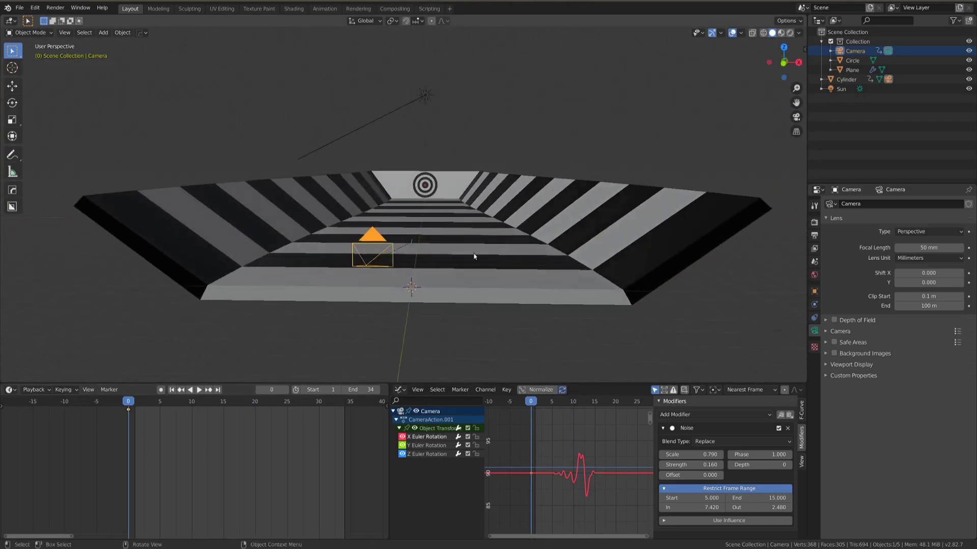
{"action": "key", "text": "KP_0"}
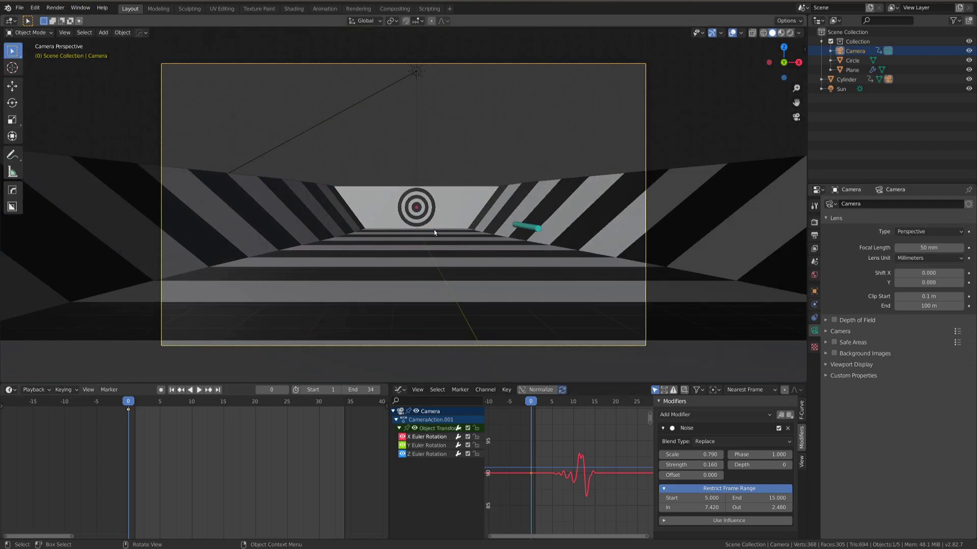